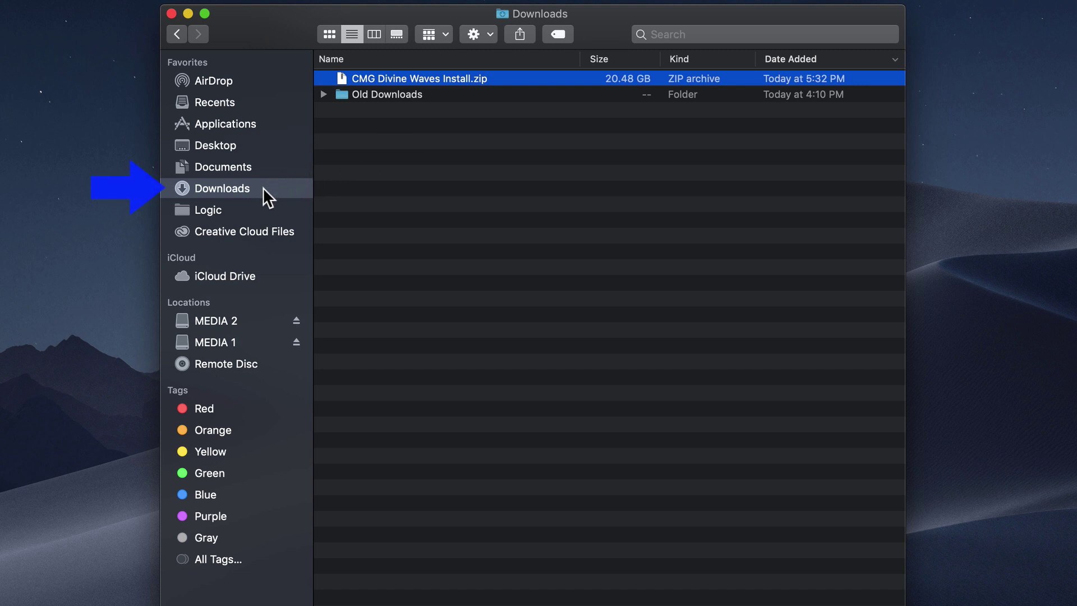
Extract CMG Divine Waves Install.zip in Downloads and select the resulting folder.
{"action": "left_click", "coordinate": [402, 191]}
{"action": "left_click", "coordinate": [511, 80]}
{"action": "double_click", "coordinate": [509, 78]}
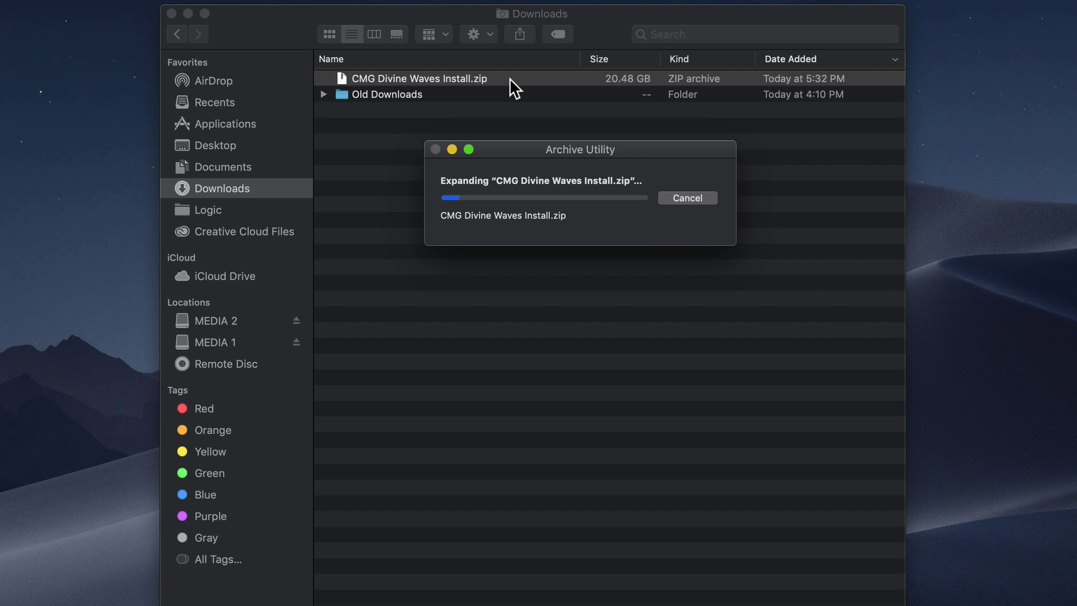
{"action": "left_click", "coordinate": [520, 78]}
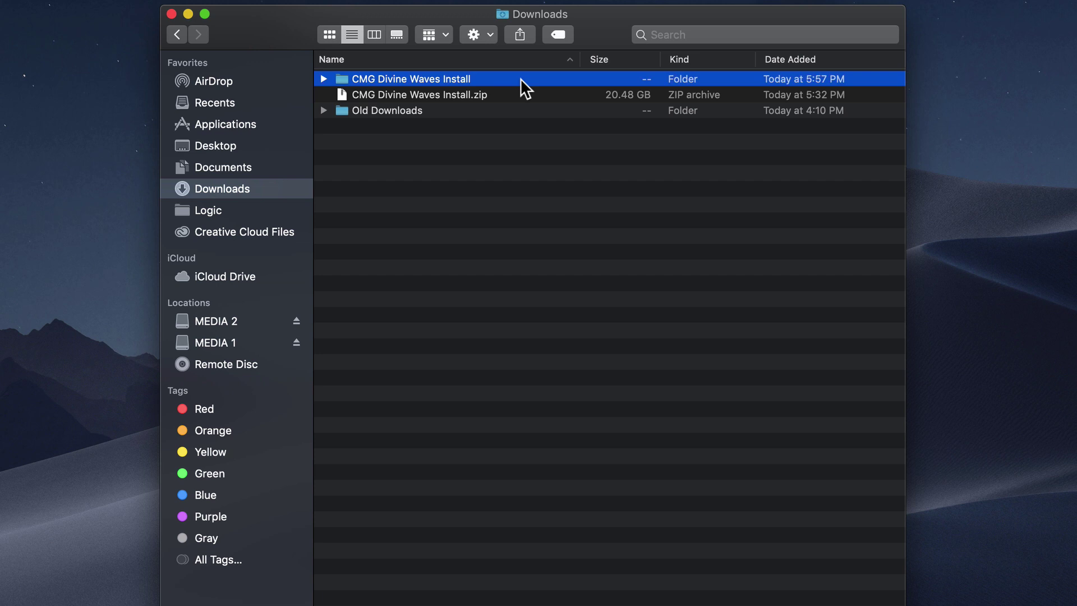
Open the CMG Divine Waves Install folder from Downloads.
{"action": "left_click", "coordinate": [510, 99]}
{"action": "left_click_drag", "start_coordinate": [453, 95], "coordinate": [440, 343]}
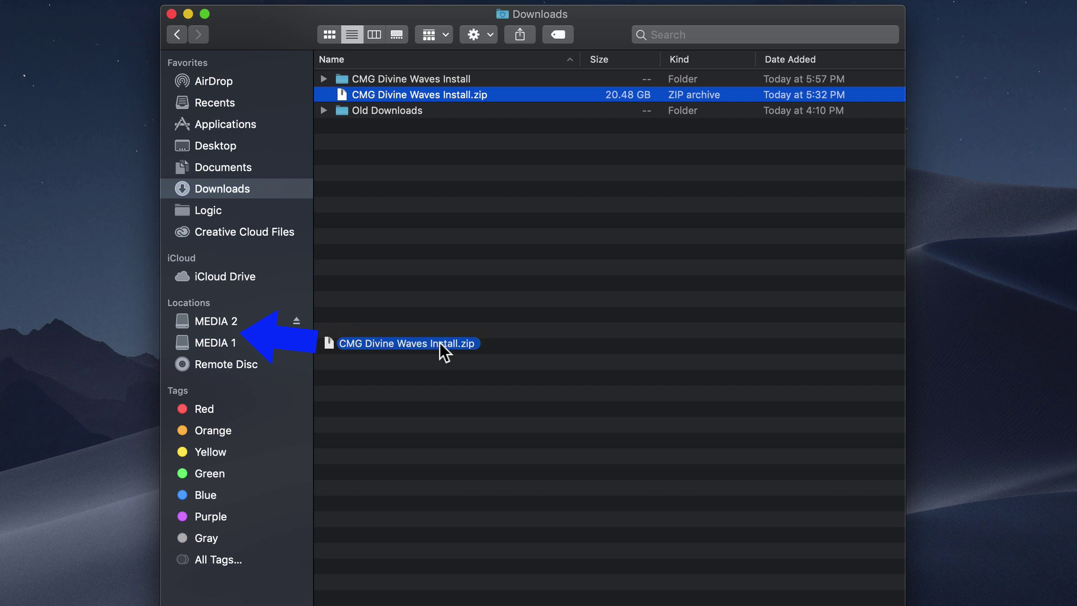
{"action": "left_click_drag", "start_coordinate": [439, 341], "coordinate": [439, 344]}
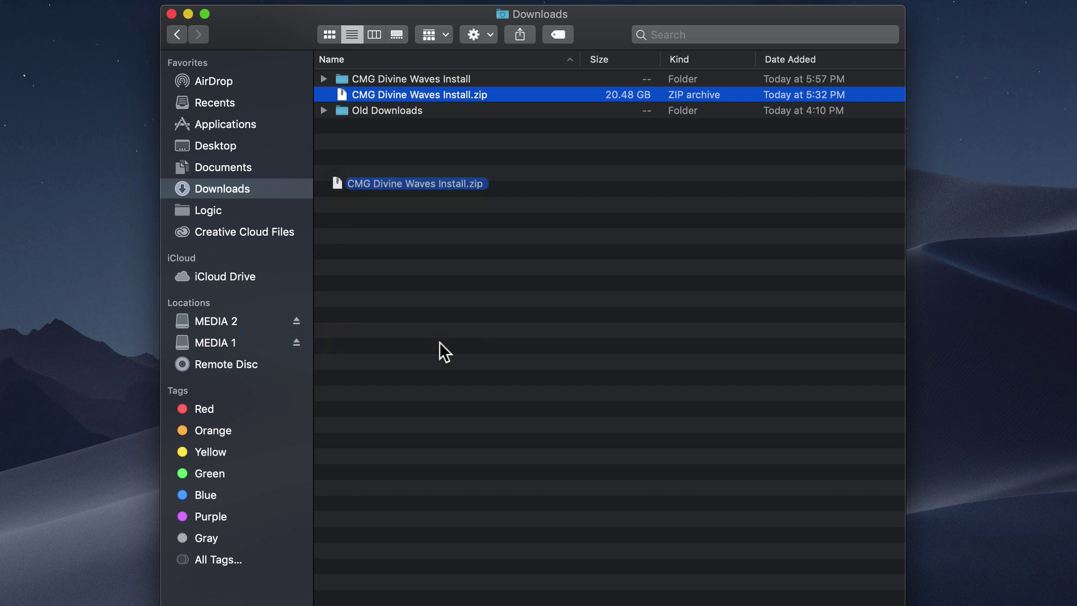
{"action": "left_click", "coordinate": [528, 220]}
{"action": "left_click", "coordinate": [497, 81]}
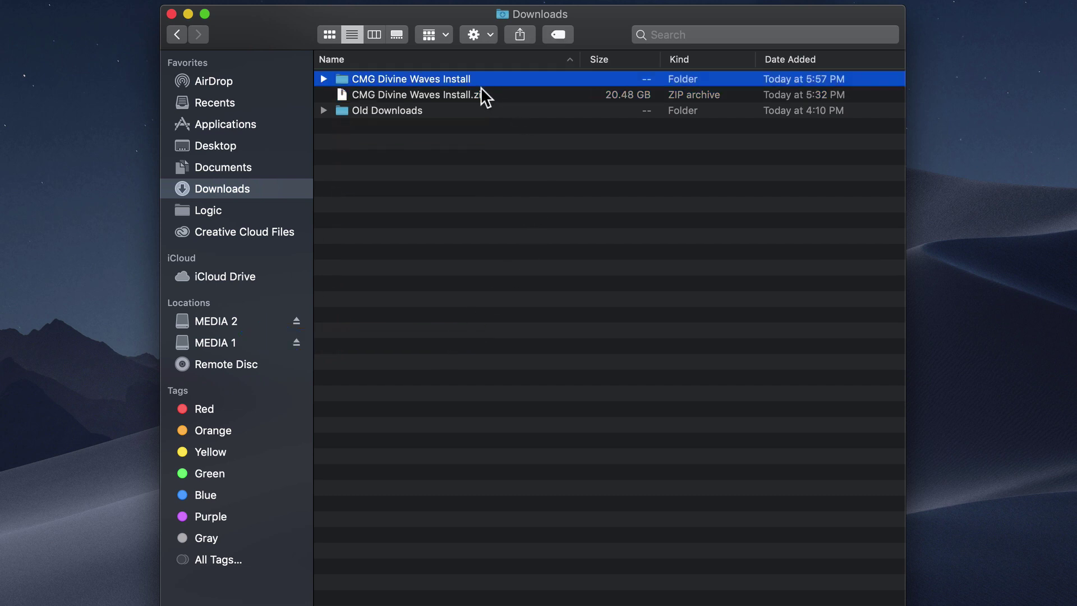
{"action": "left_click", "coordinate": [477, 95]}
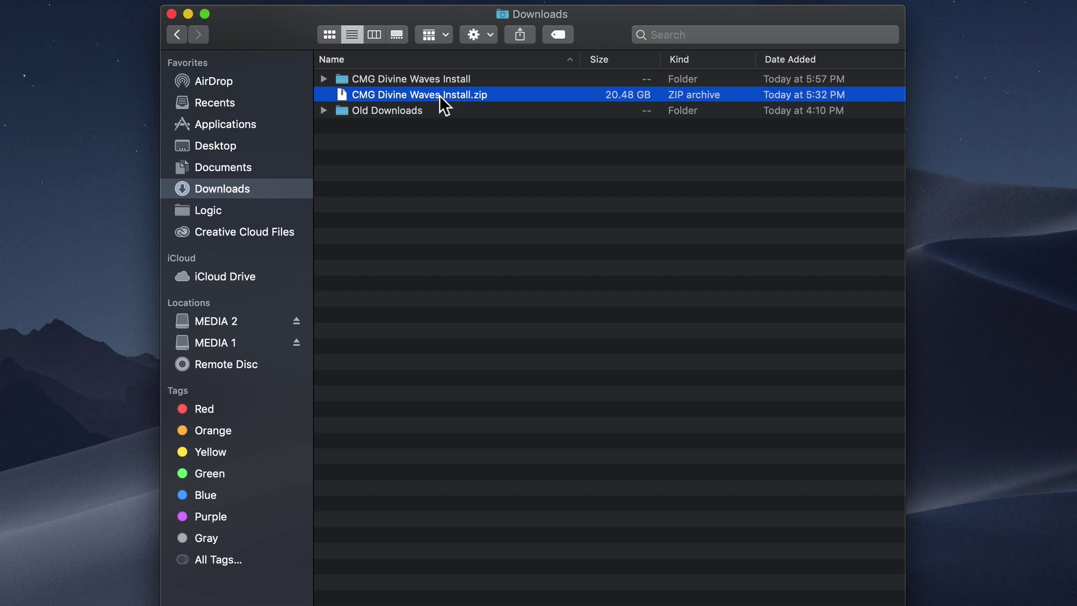
{"action": "double_click", "coordinate": [439, 77]}
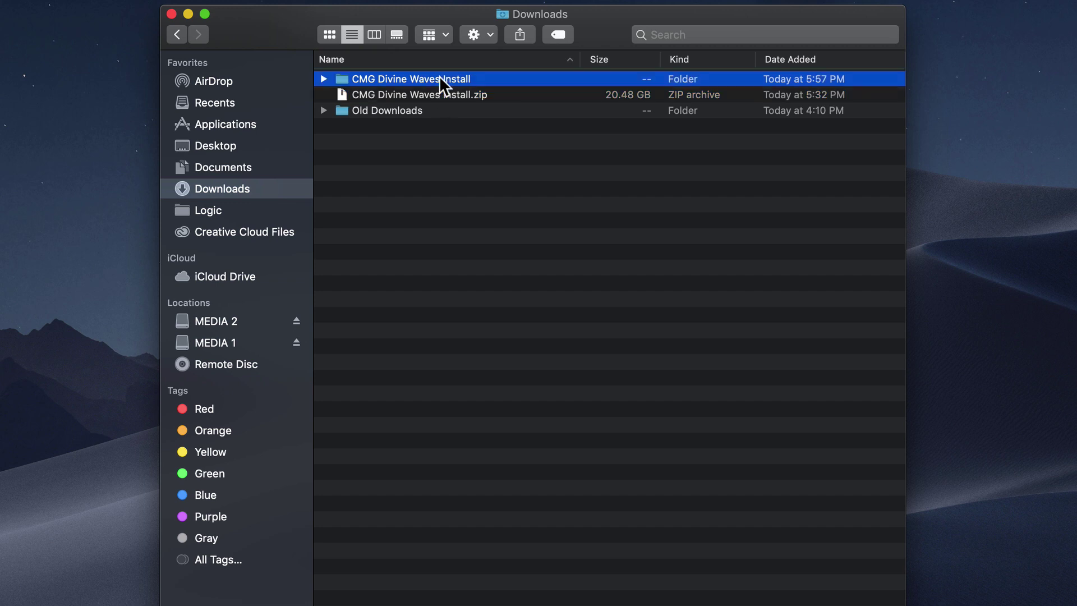
Browse the DIVINE WAVES folder of .cst files, then go back.
{"action": "left_click", "coordinate": [439, 77]}
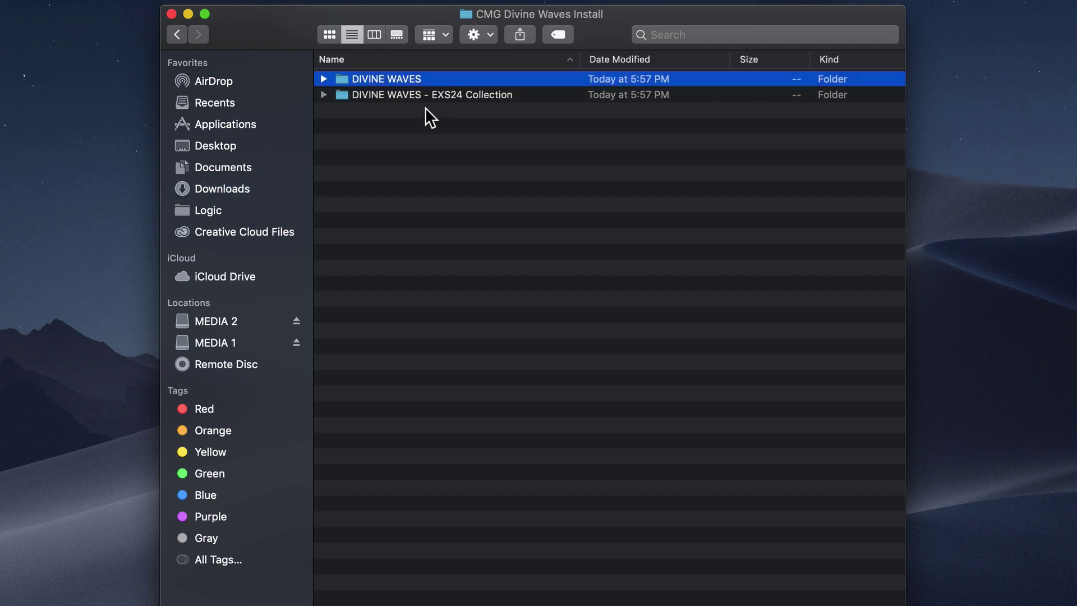
{"action": "double_click", "coordinate": [416, 78]}
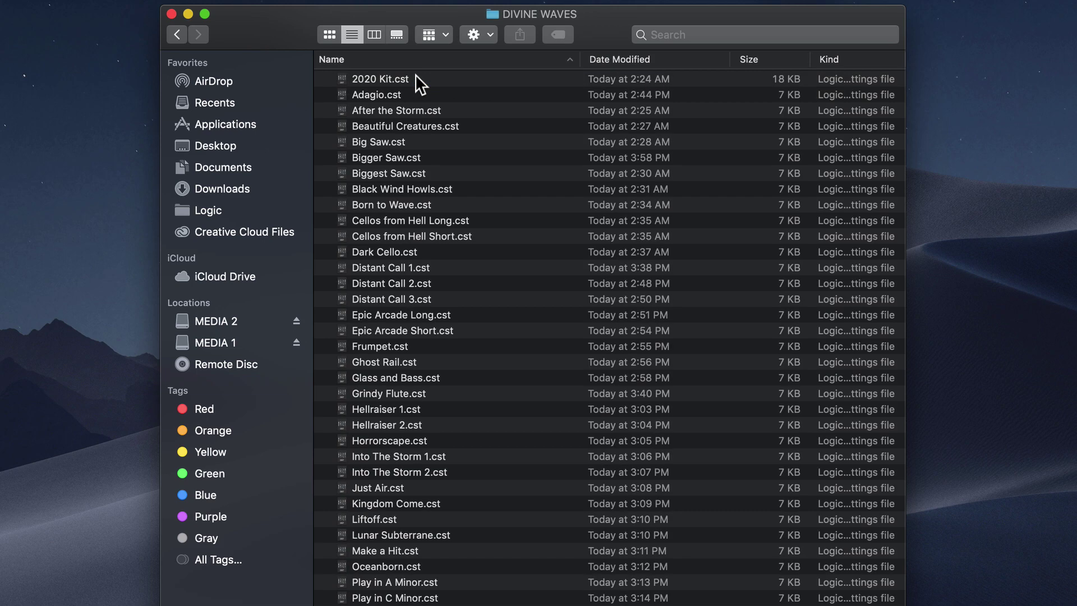
{"action": "scroll", "coordinate": [486, 197], "scroll_direction": "down", "scroll_amount": 3}
{"action": "scroll", "coordinate": [486, 191], "scroll_direction": "down", "scroll_amount": 3}
{"action": "scroll", "coordinate": [486, 190], "scroll_direction": "up", "scroll_amount": 5}
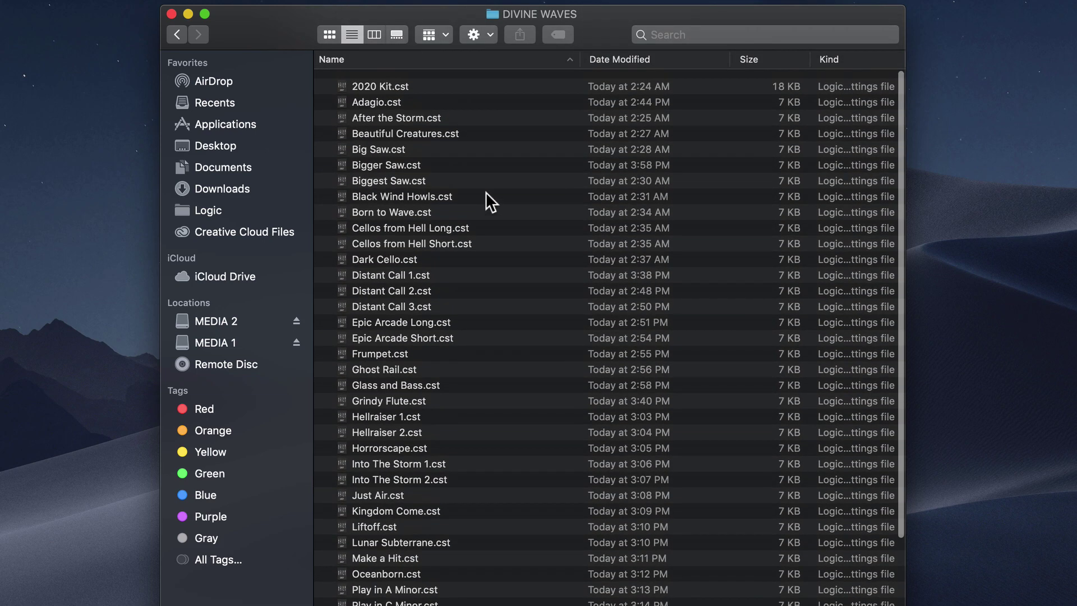
{"action": "left_click", "coordinate": [170, 32]}
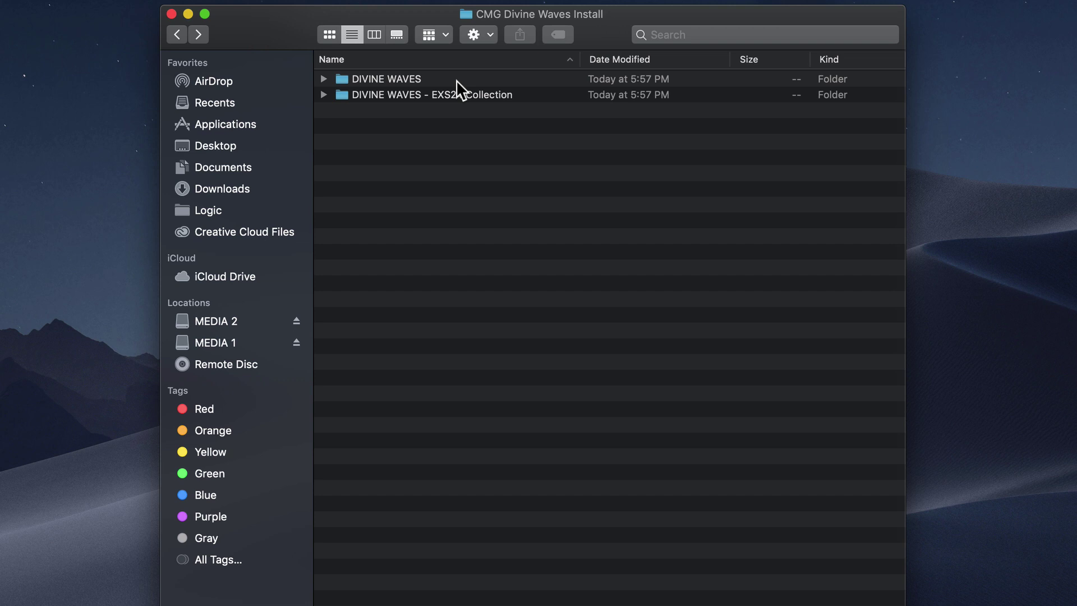
Browse the DIVINE WAVES - EXS24 Collection folder, then return to the install folder.
{"action": "double_click", "coordinate": [523, 95]}
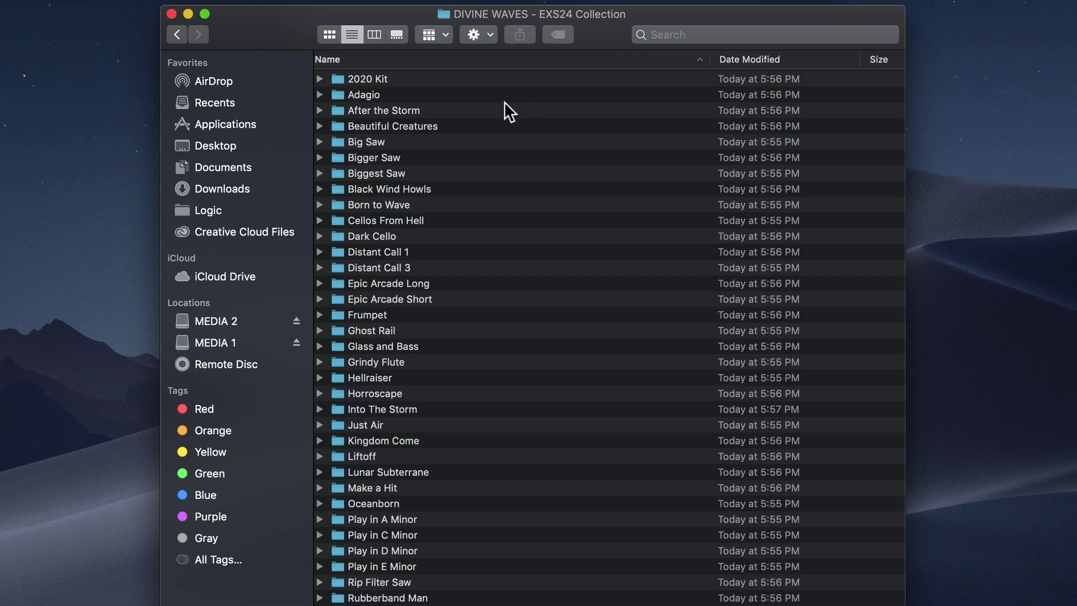
{"action": "scroll", "coordinate": [471, 109], "scroll_direction": "down", "scroll_amount": 5}
{"action": "scroll", "coordinate": [471, 109], "scroll_direction": "up", "scroll_amount": 6}
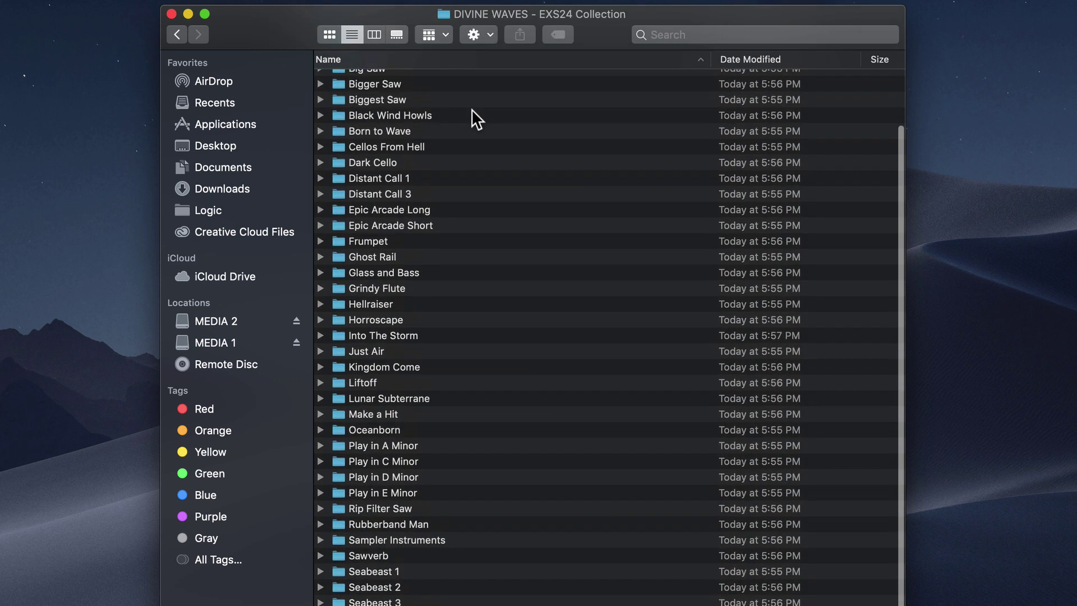
{"action": "left_click", "coordinate": [183, 37]}
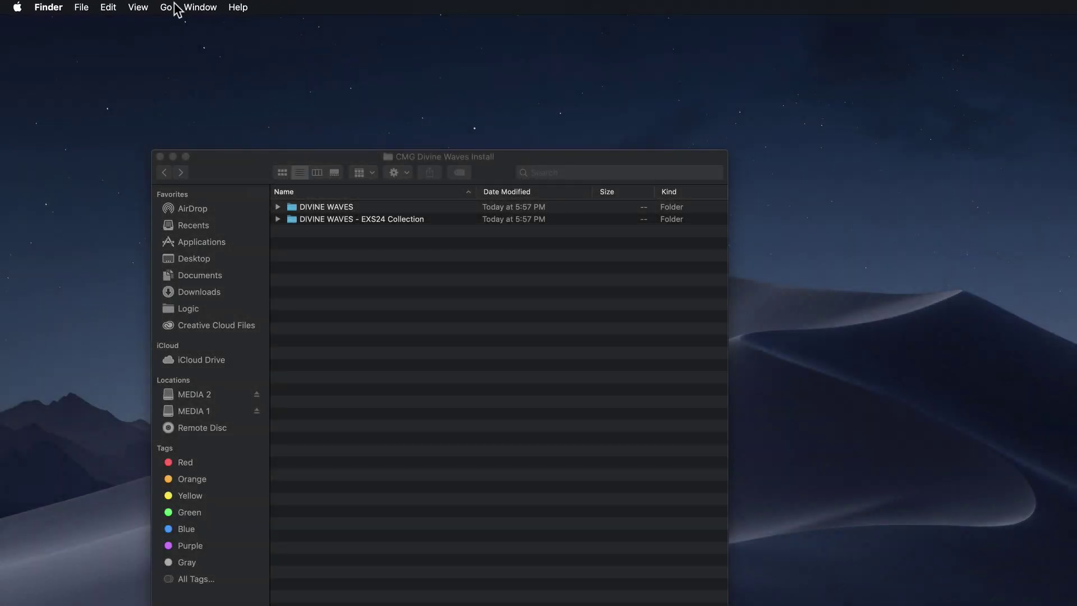
In column view, navigate Macintosh HD › Users › home › Music › Audio Music Apps › Sampler Instruments.
{"action": "left_click", "coordinate": [170, 8]}
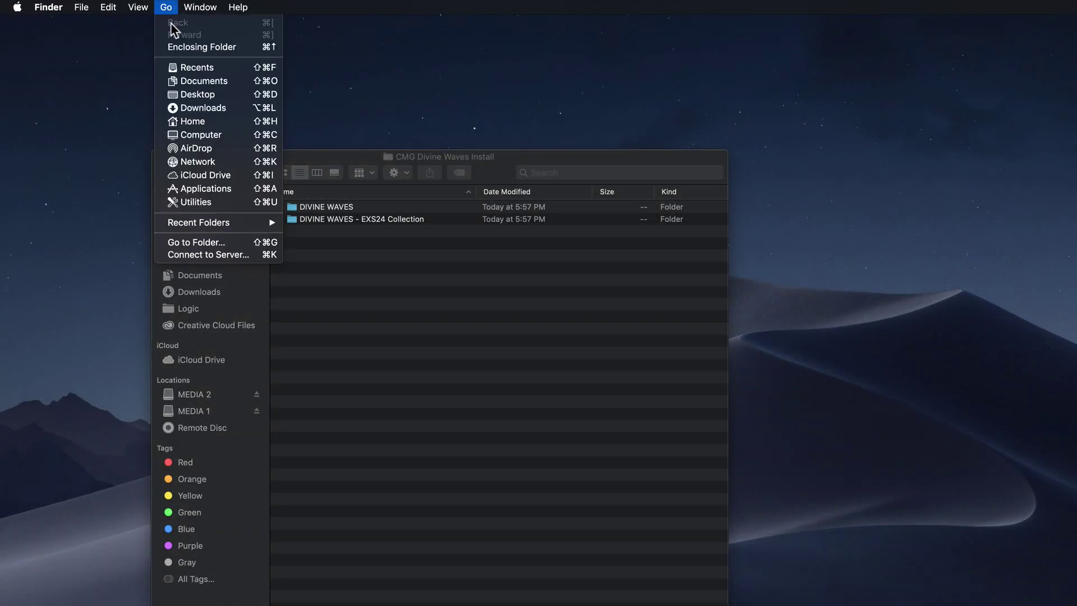
{"action": "left_click", "coordinate": [236, 135]}
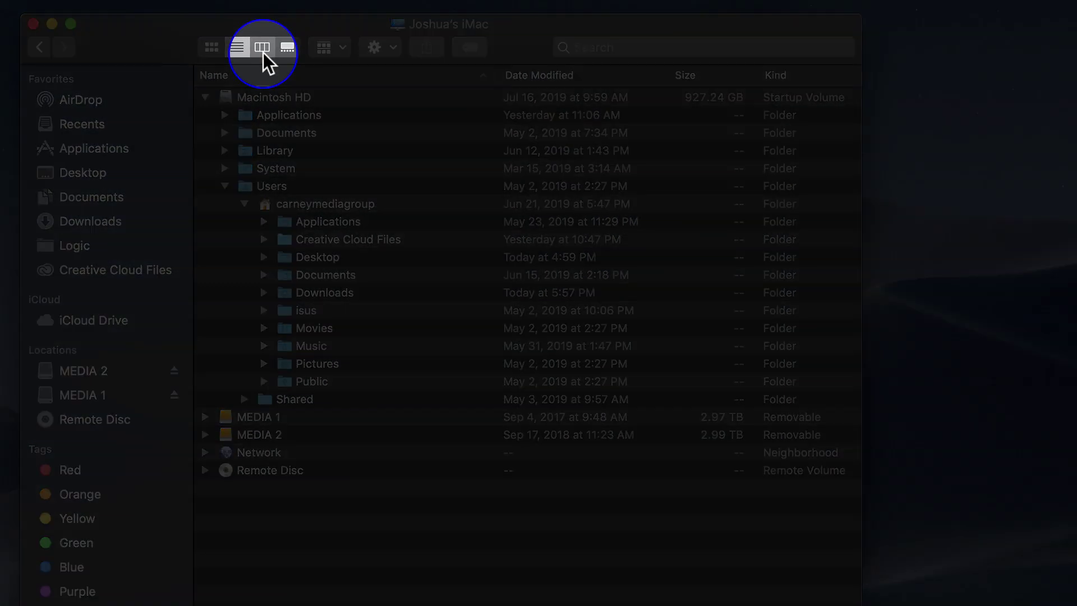
{"action": "left_click", "coordinate": [262, 47]}
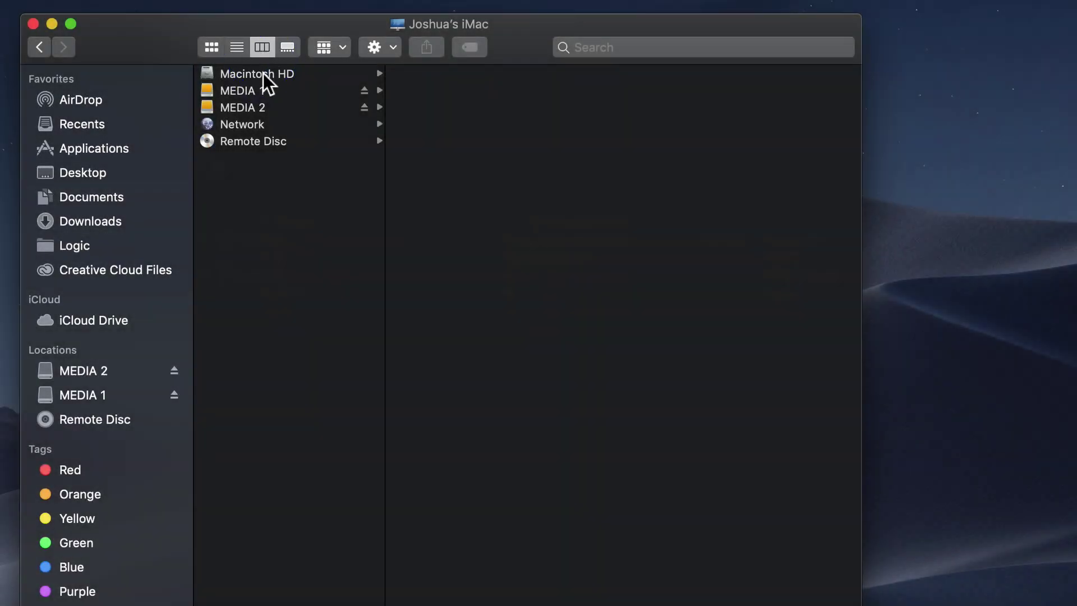
{"action": "left_click", "coordinate": [263, 72]}
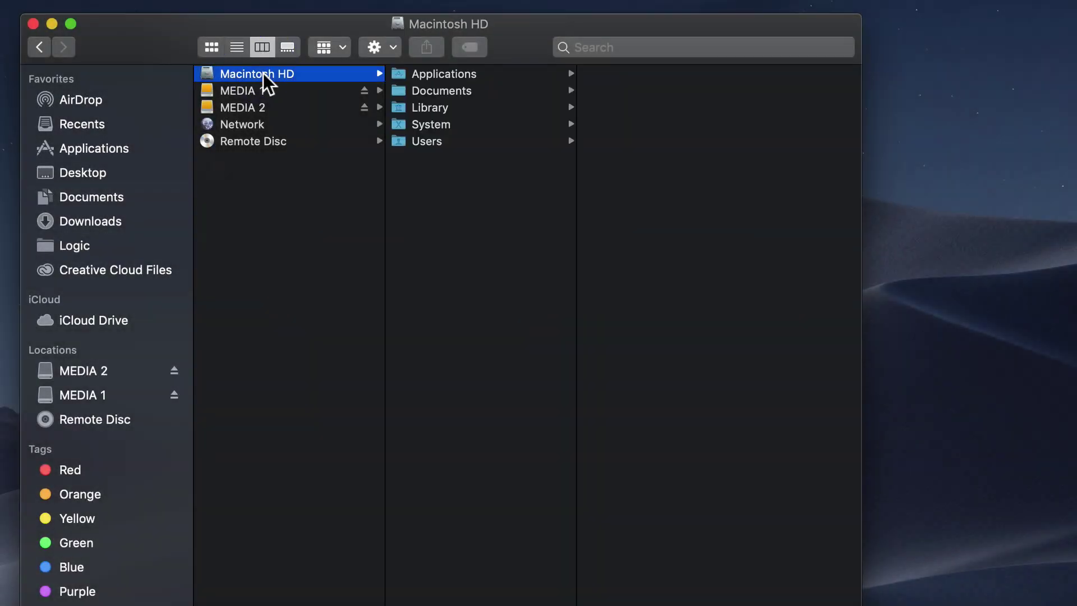
{"action": "left_click", "coordinate": [457, 141]}
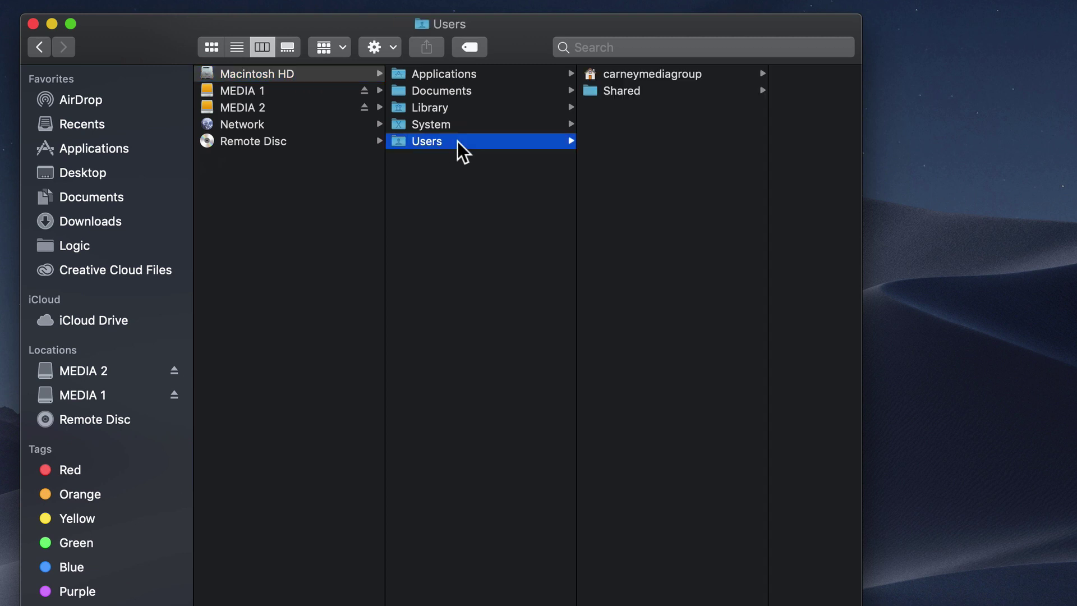
{"action": "left_click", "coordinate": [701, 73]}
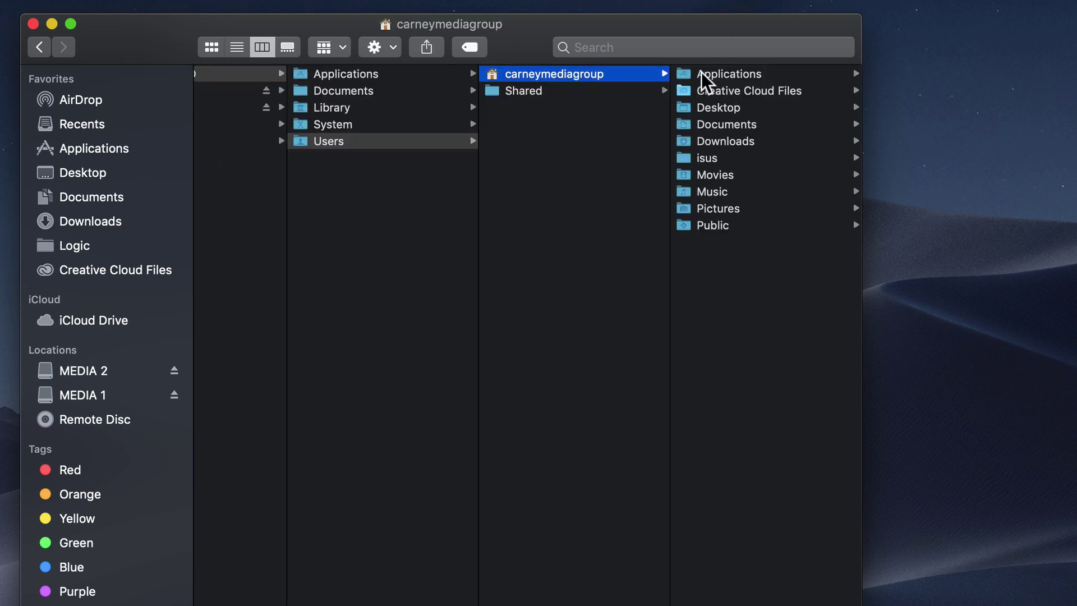
{"action": "left_click", "coordinate": [728, 193]}
{"action": "left_click", "coordinate": [781, 91]}
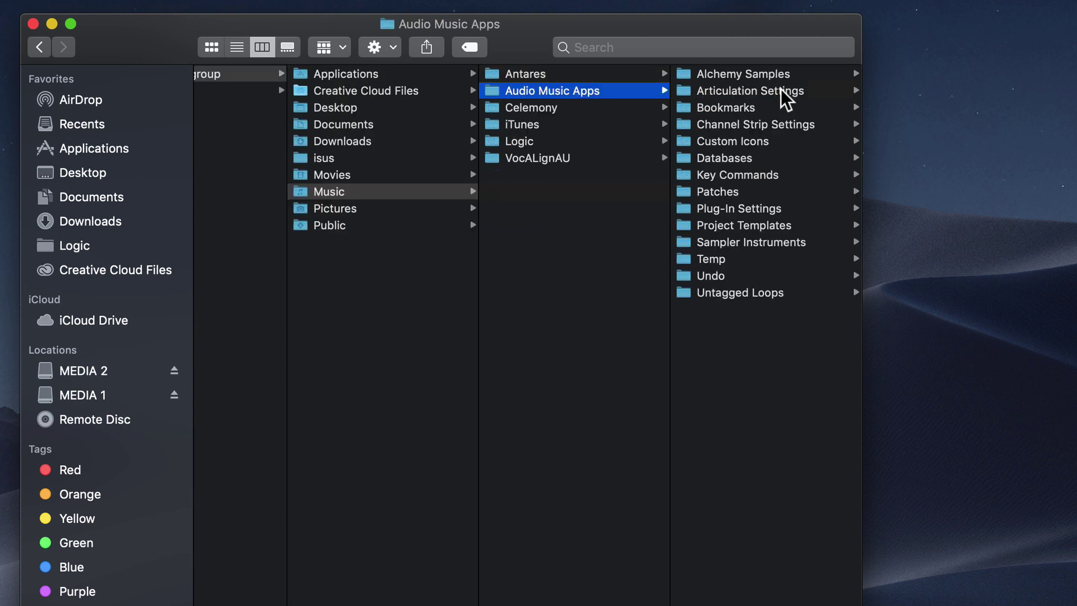
{"action": "left_click", "coordinate": [767, 243]}
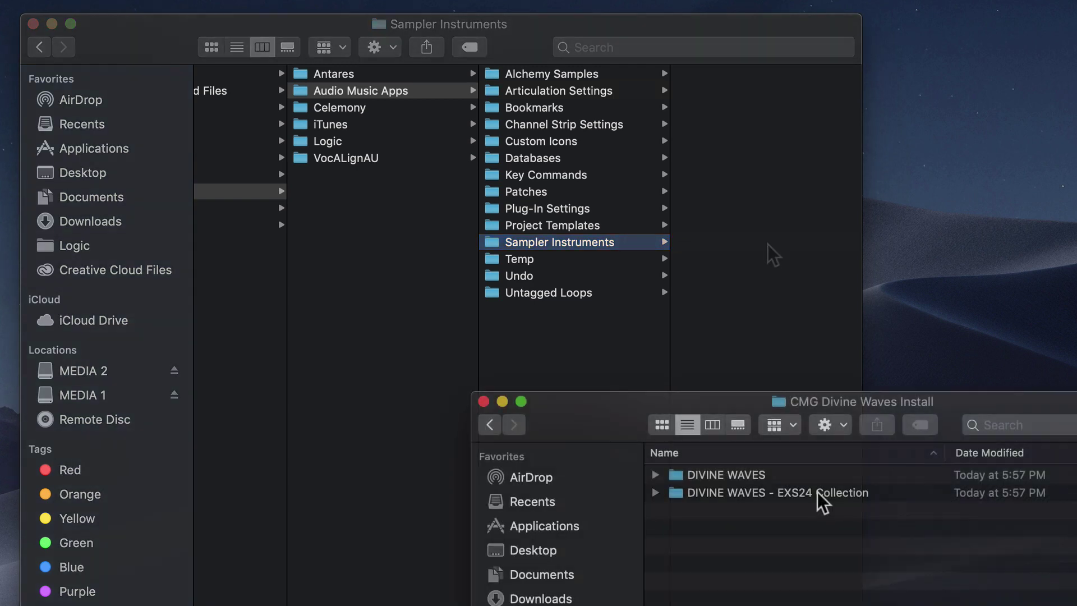
Copy the DIVINE WAVES - EXS24 Collection folder into Sampler Instruments.
{"action": "left_click", "coordinate": [827, 492]}
{"action": "left_click_drag", "start_coordinate": [884, 493], "coordinate": [807, 335]}
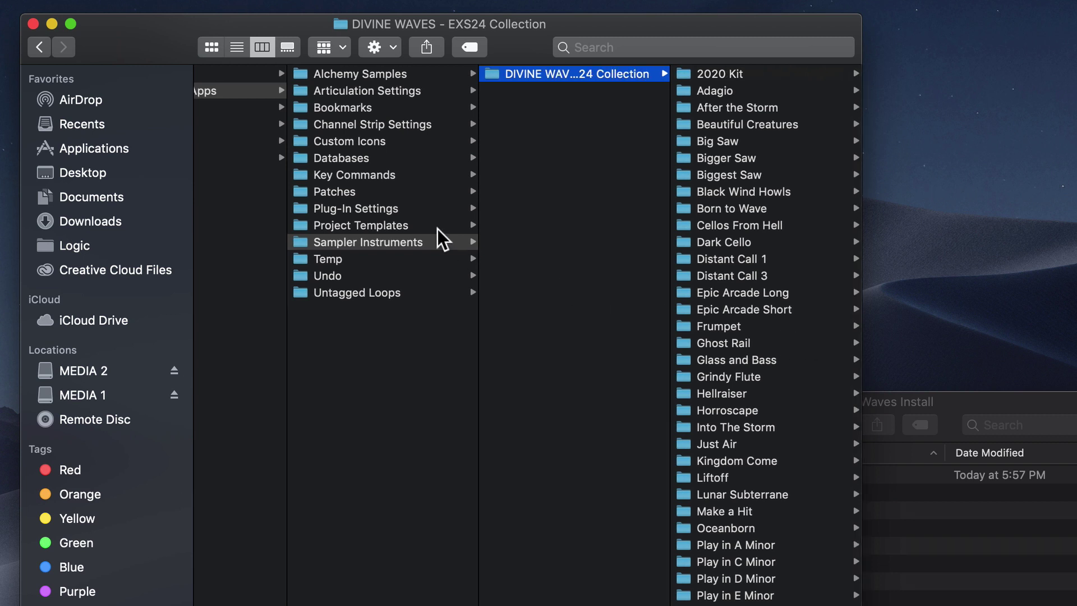
{"action": "scroll", "coordinate": [399, 123], "scroll_direction": "left", "scroll_amount": 5}
Copy the DIVINE WAVES folder into Audio Music Apps › Channel Strip Settings › Instrument.
{"action": "left_click", "coordinate": [415, 89]}
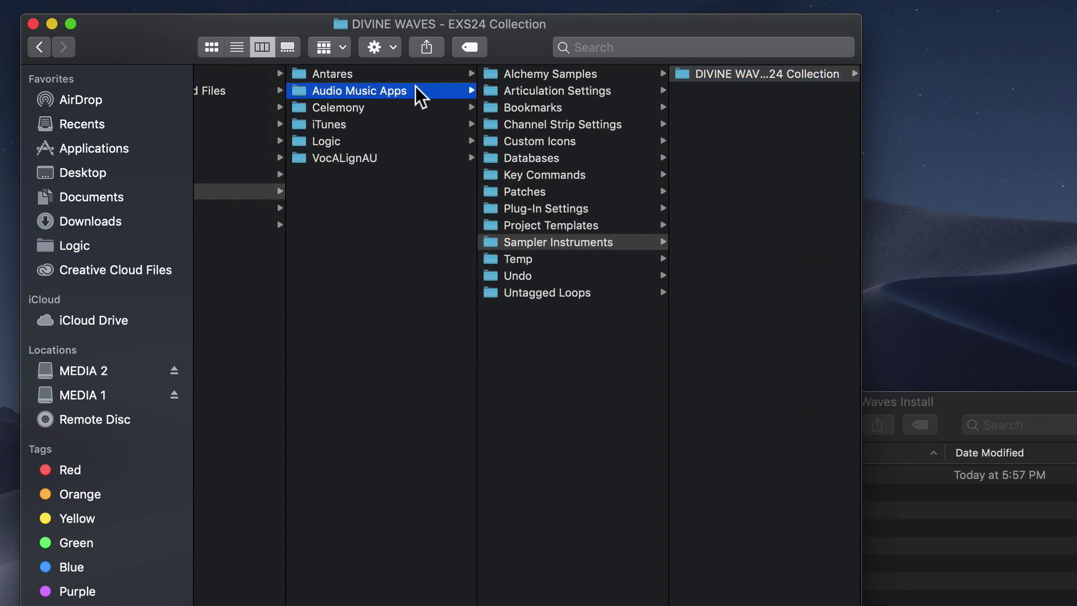
{"action": "left_click", "coordinate": [631, 123]}
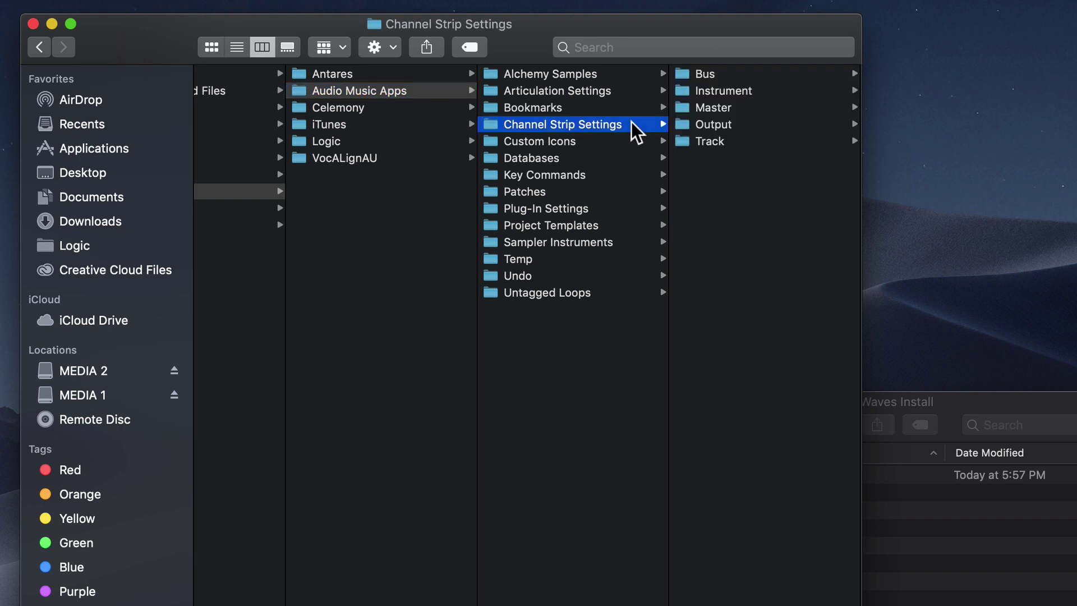
{"action": "left_click", "coordinate": [763, 90]}
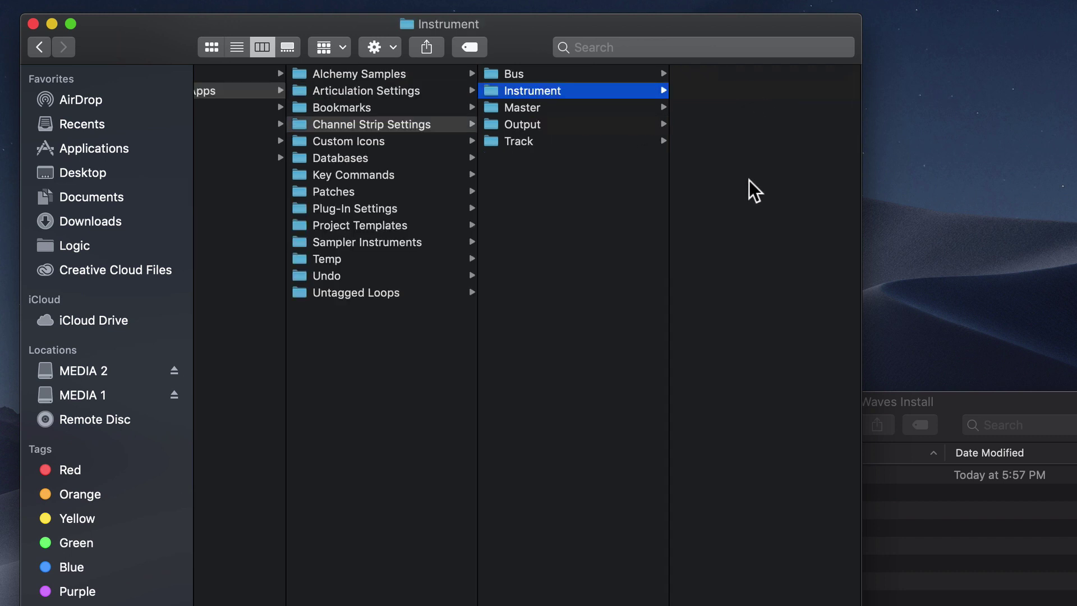
{"action": "key", "text": "super+grave"}
{"action": "left_click_drag", "start_coordinate": [743, 476], "coordinate": [764, 314]}
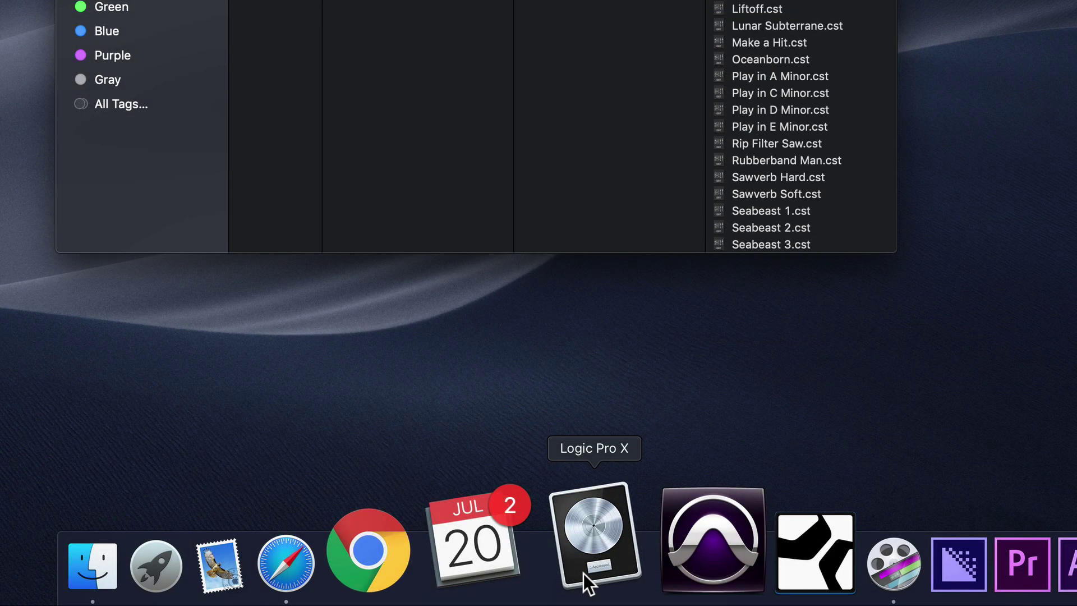
Launch Logic, add a Software Instrument track, and show User Channel Strip Settings › DIVINE WAVES in the Library.
{"action": "left_click", "coordinate": [583, 573]}
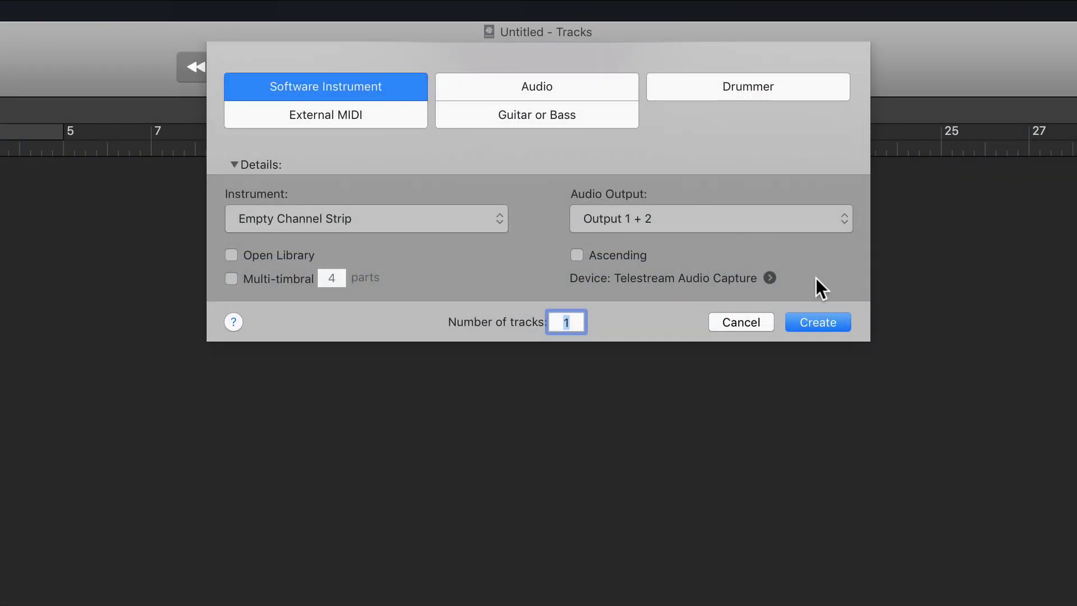
{"action": "left_click", "coordinate": [828, 322]}
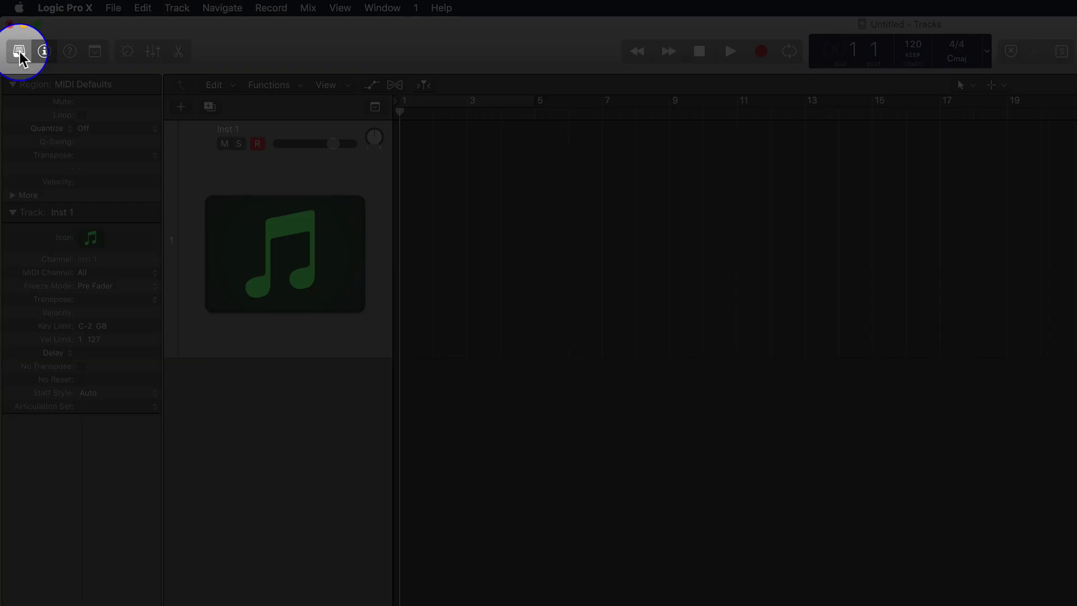
{"action": "left_click", "coordinate": [19, 52]}
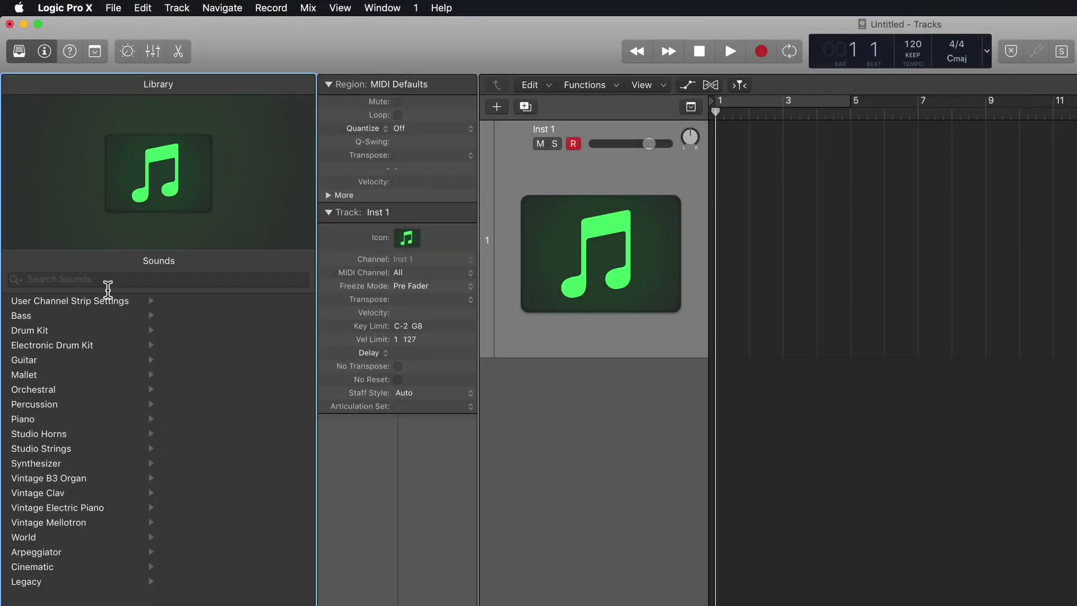
{"action": "left_click", "coordinate": [115, 298]}
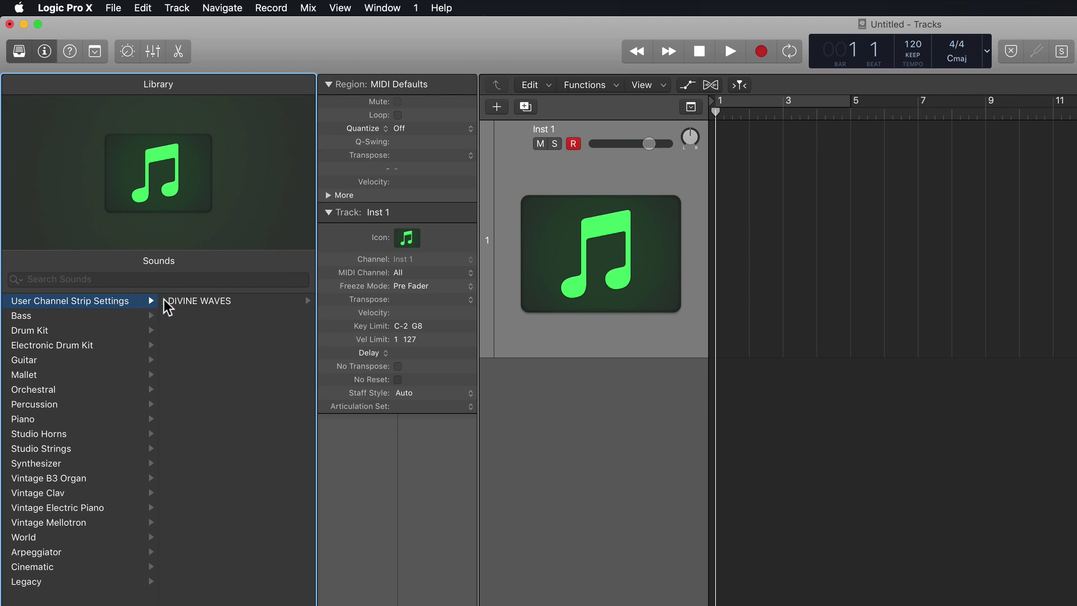
{"action": "left_click", "coordinate": [190, 302]}
{"action": "scroll", "coordinate": [245, 361], "scroll_direction": "up", "scroll_amount": 3}
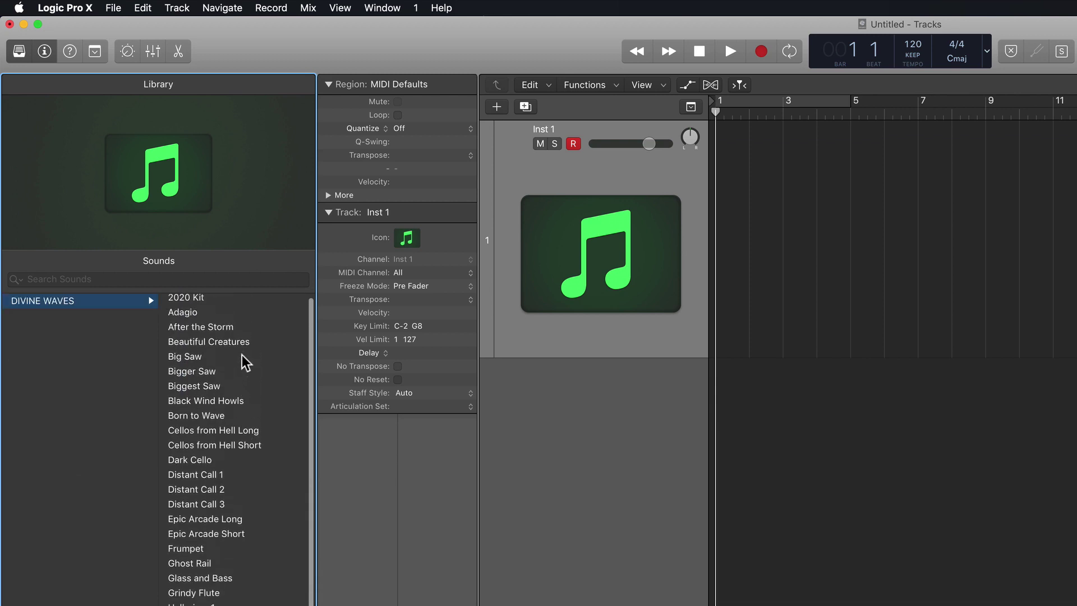
{"action": "scroll", "coordinate": [246, 362], "scroll_direction": "down", "scroll_amount": 3}
{"action": "scroll", "coordinate": [246, 362], "scroll_direction": "up", "scroll_amount": 3}
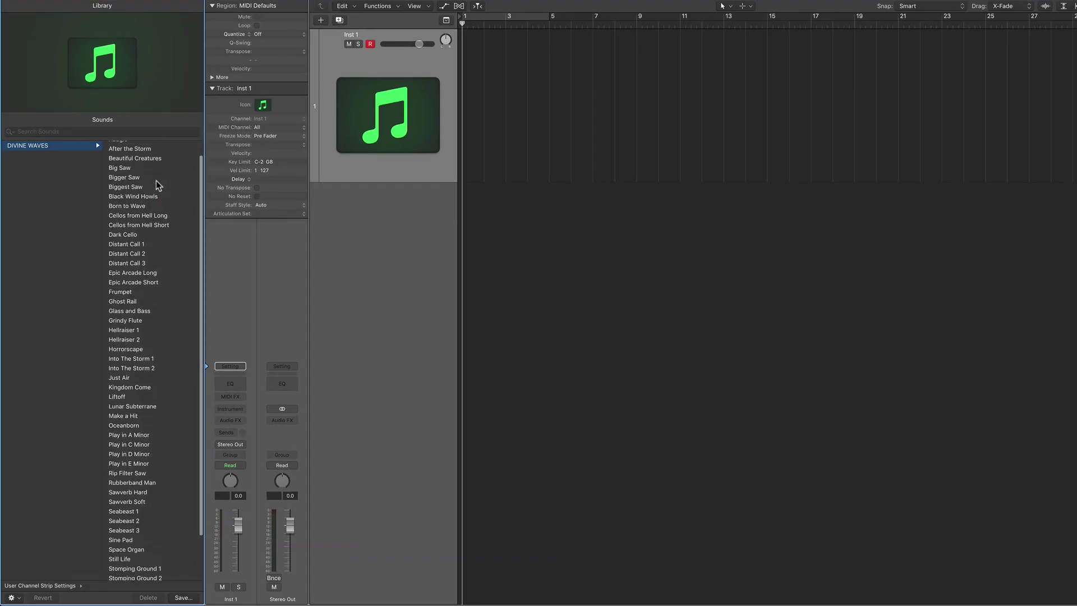
{"action": "scroll", "coordinate": [156, 181], "scroll_direction": "up", "scroll_amount": 2}
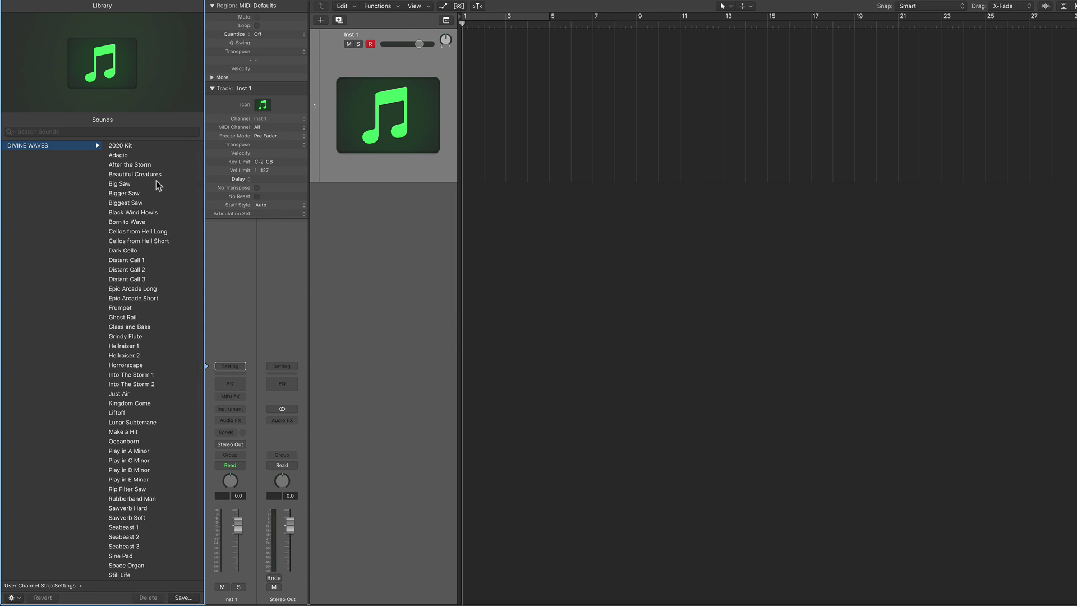
Load the Into The Storm 1, Oceanborn and 2020 Kit DIVINE WAVES patches in turn.
{"action": "scroll", "coordinate": [152, 208], "scroll_direction": "left", "scroll_amount": 1}
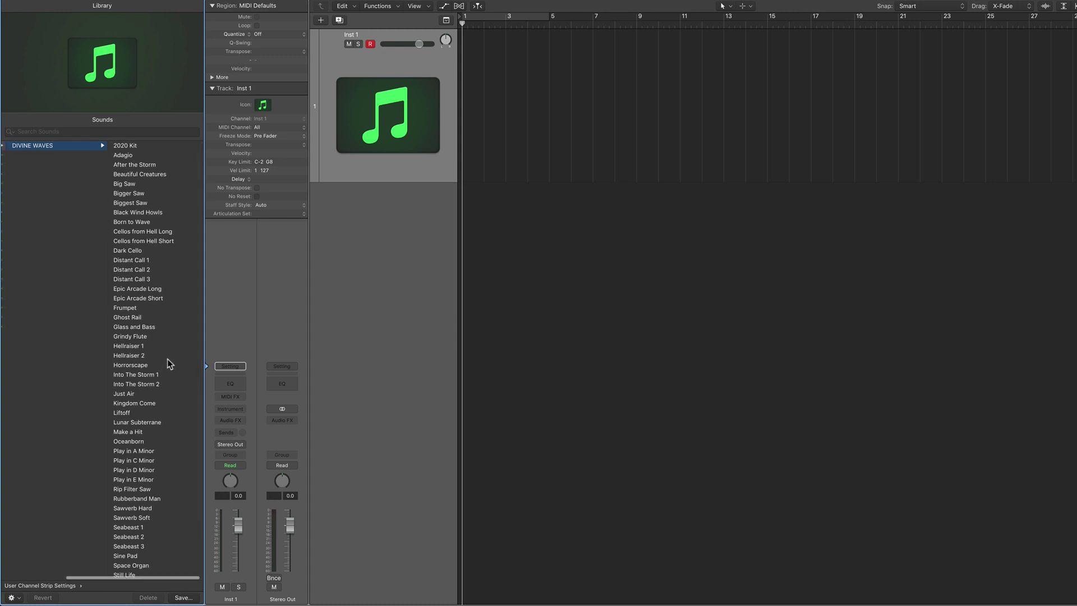
{"action": "scroll", "coordinate": [167, 359], "scroll_direction": "right", "scroll_amount": 1}
{"action": "left_click", "coordinate": [163, 373]}
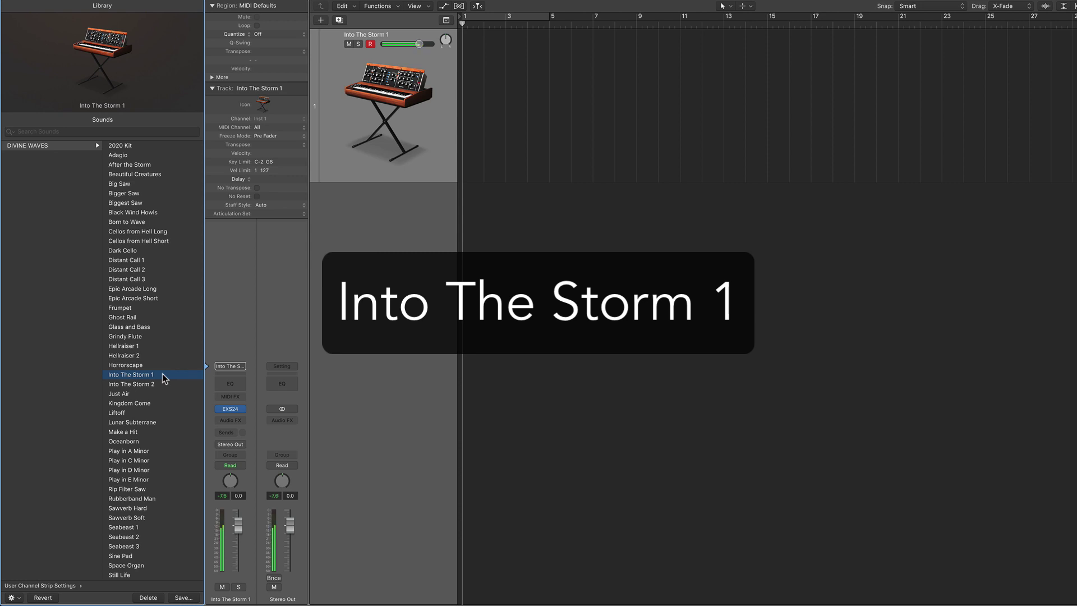
{"action": "left_click", "coordinate": [152, 443]}
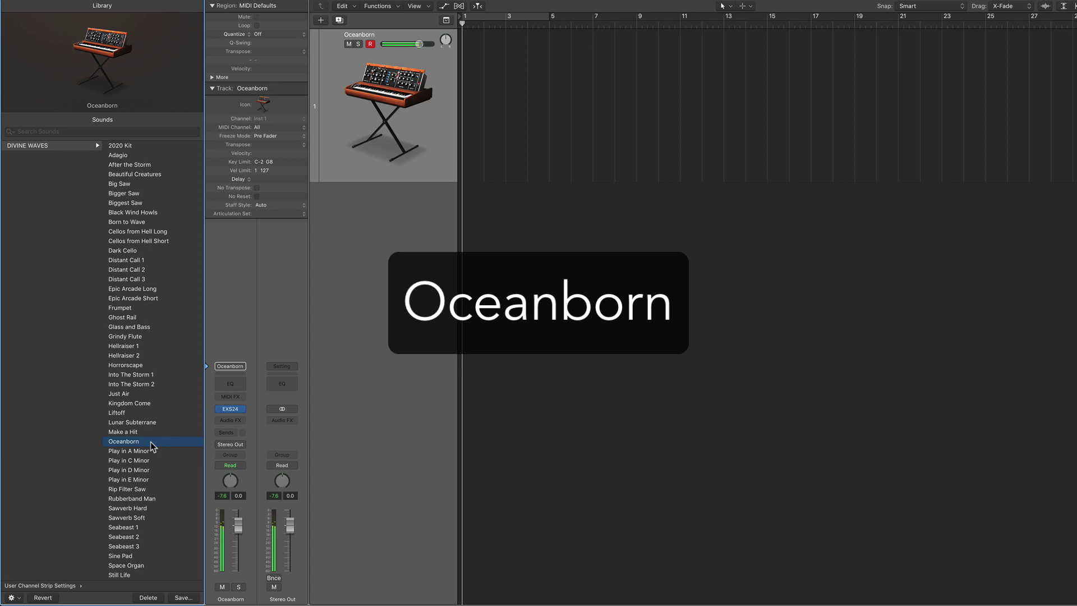
{"action": "left_click", "coordinate": [143, 147]}
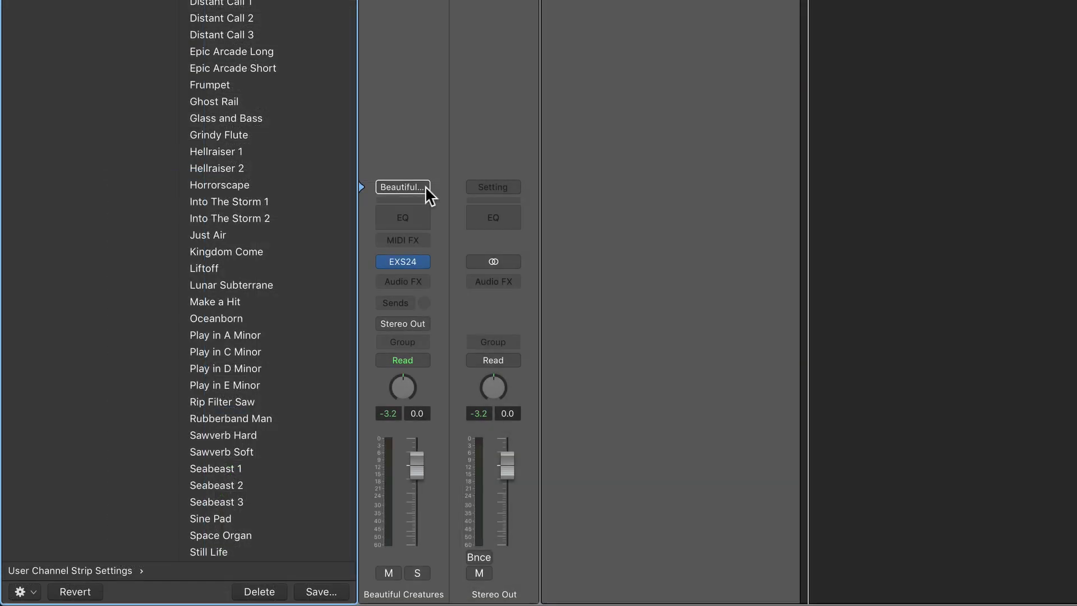
Browse the DIVINE WAVES submenu of the channel strip Setting menu.
{"action": "left_click", "coordinate": [425, 187]}
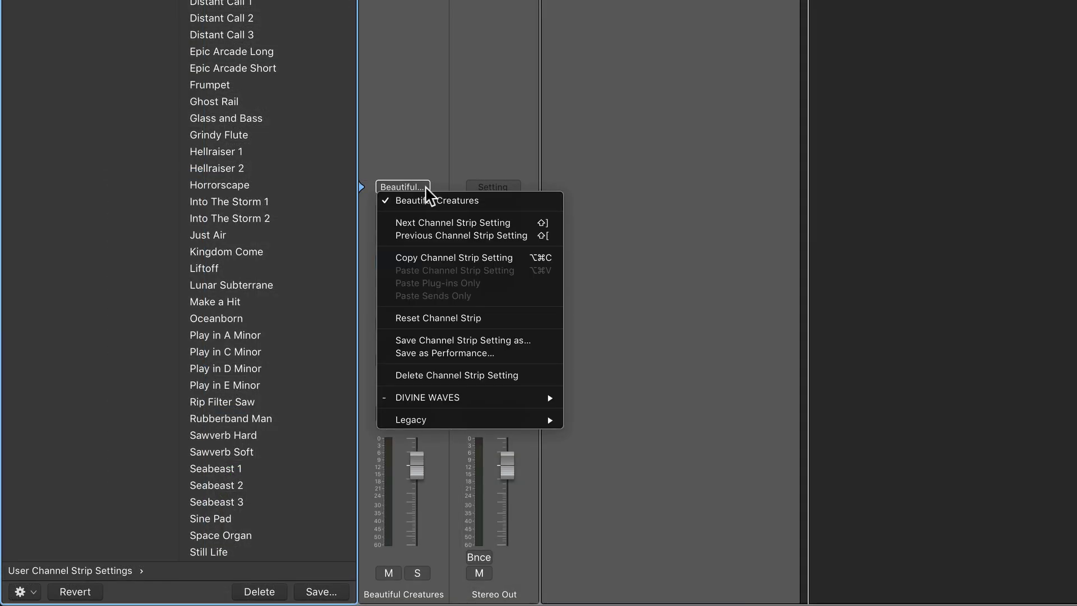
{"action": "mouse_move", "coordinate": [486, 397]}
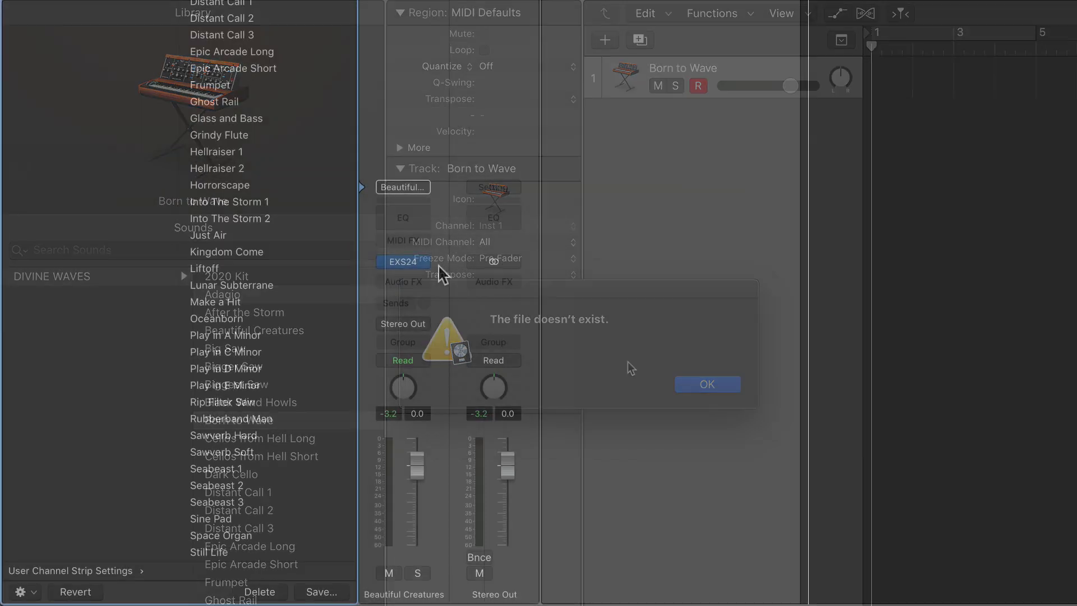
{"action": "mouse_move", "coordinate": [405, 264]}
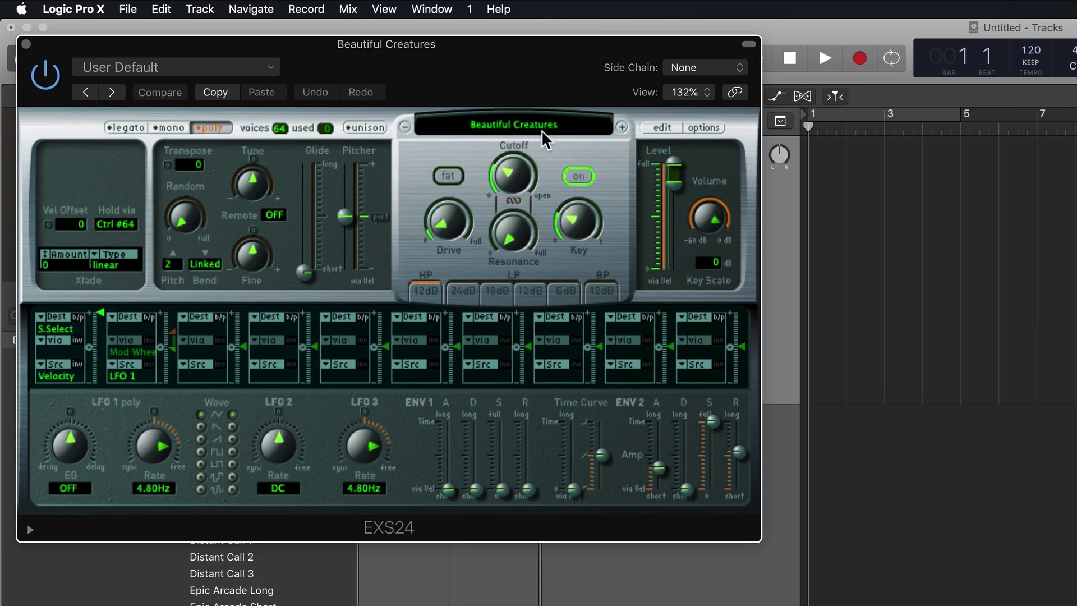
Choose Refresh Menu from the EXS24 instrument menu to pick up the DIVINE WAVES - EXS24 Collection.
{"action": "left_click", "coordinate": [543, 127]}
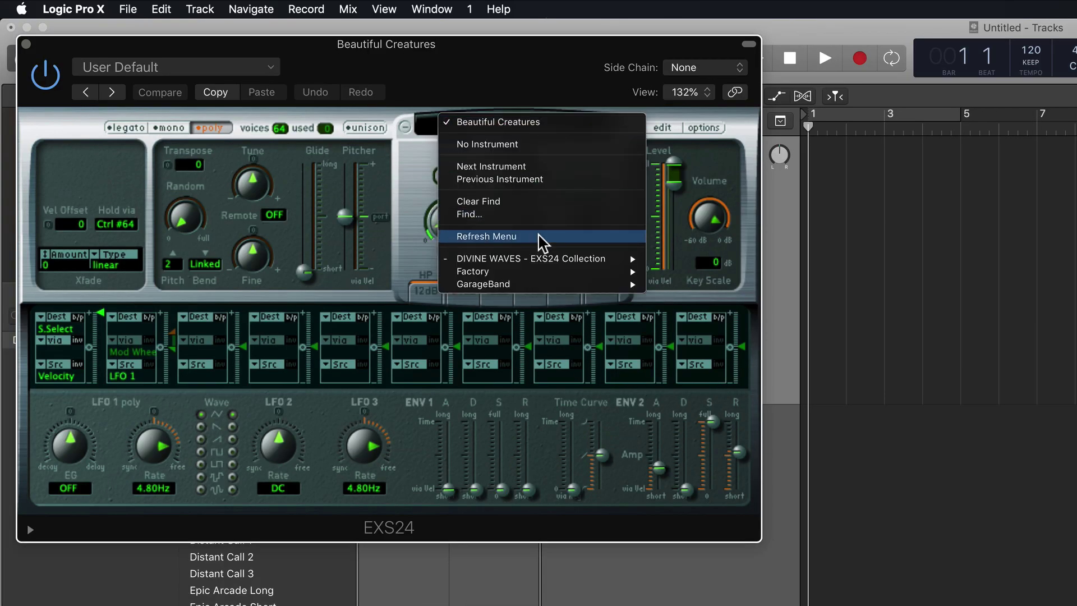
{"action": "left_click", "coordinate": [542, 237]}
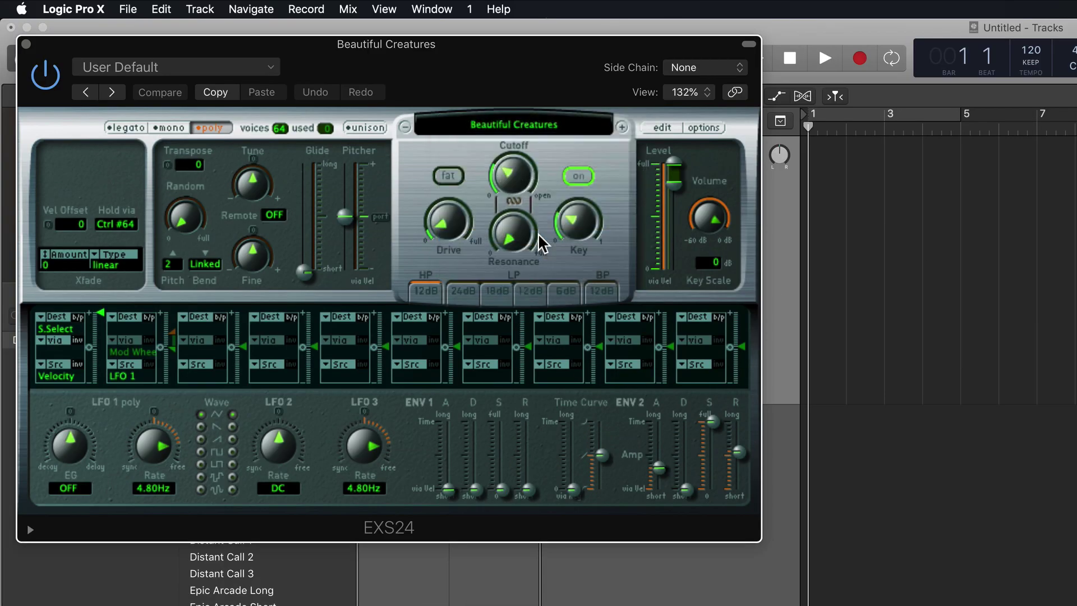